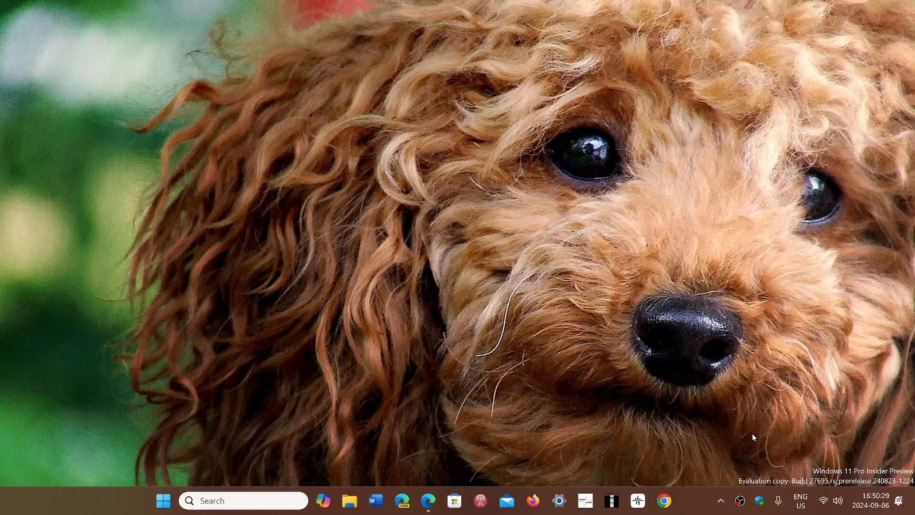
Launch Windows Security from the system tray shield icon.
left_click(760, 502)
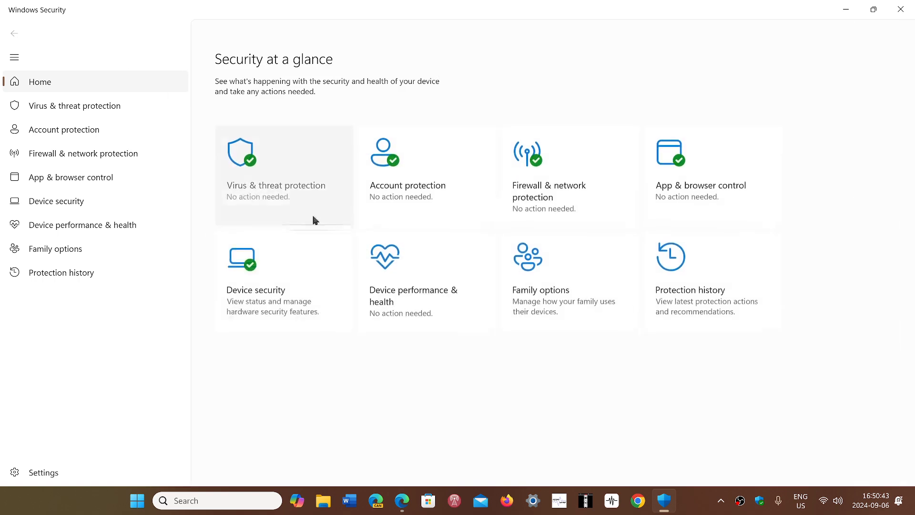
Show the Virus & threat protection page with current threats and last scan results.
left_click(272, 190)
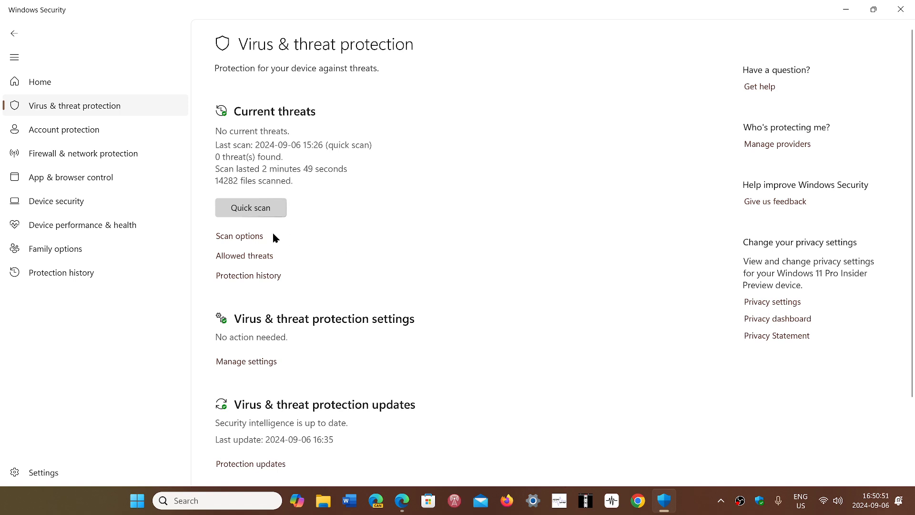
Show the Scan options list, including the Microsoft Defender Antivirus (offline scan) choice.
left_click(247, 238)
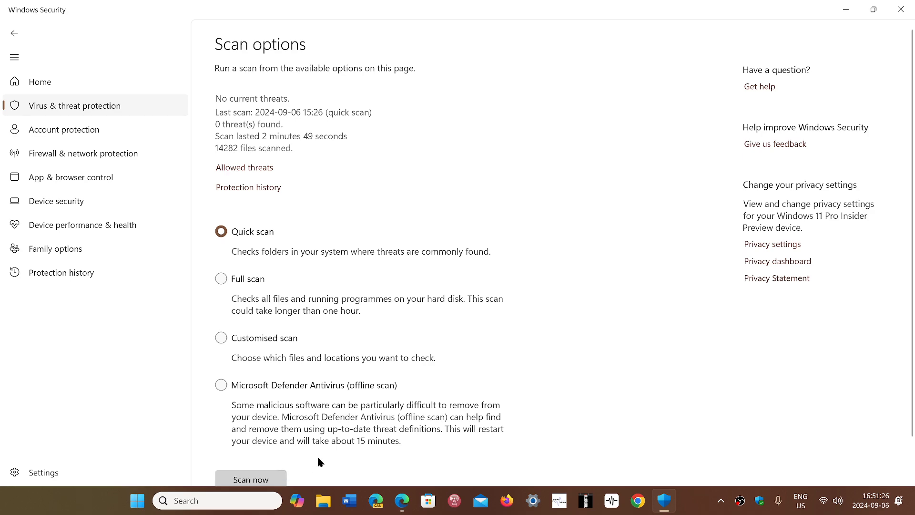
Close the Windows Security window, leaving the desktop visible.
left_click(901, 9)
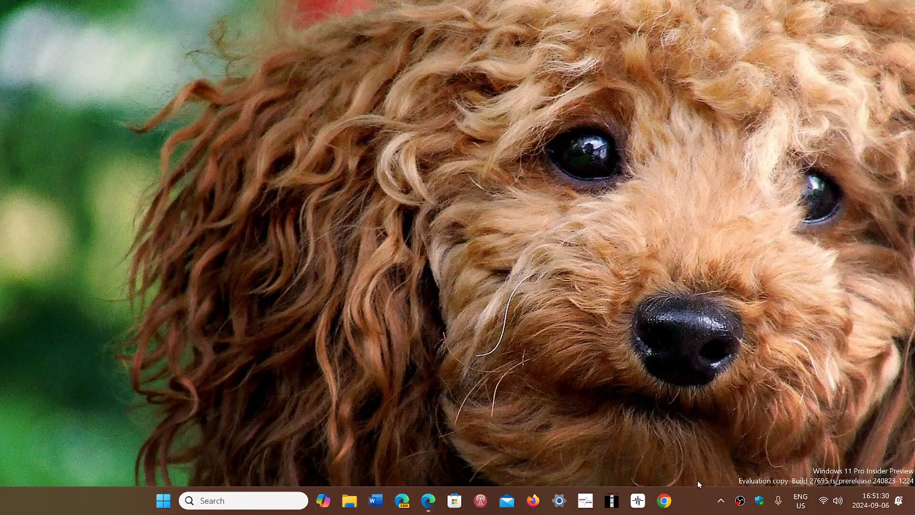